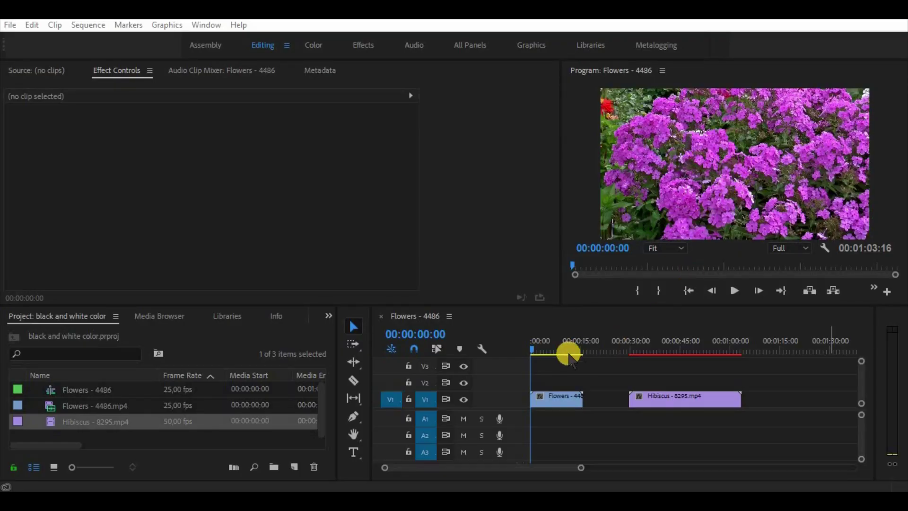
# Preview the Flowers sequence from the start, rewind, and bring up the hidden panels list
pyautogui.click(571, 377)
pyautogui.press('space')
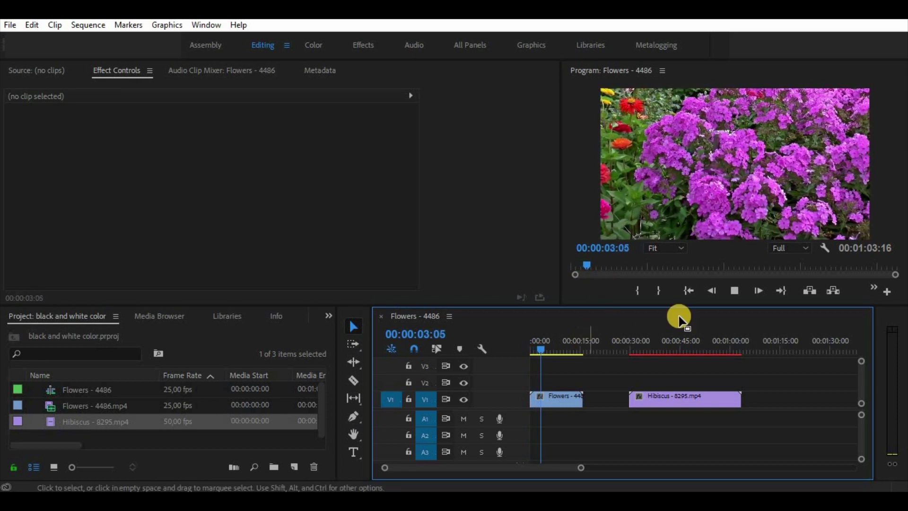
pyautogui.click(734, 290)
pyautogui.click(533, 348)
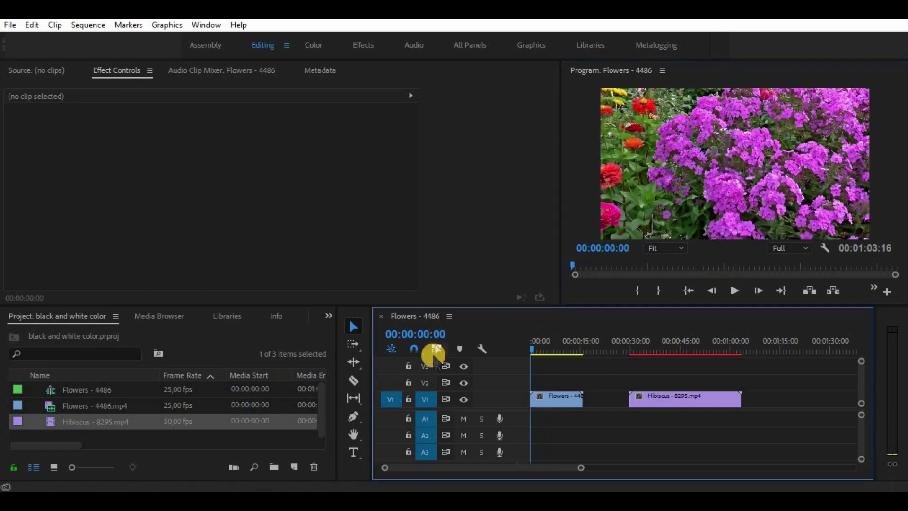
pyautogui.click(328, 315)
# Search Effects for 'leave co' and apply Leave Color to the Flowers clip
pyautogui.click(354, 389)
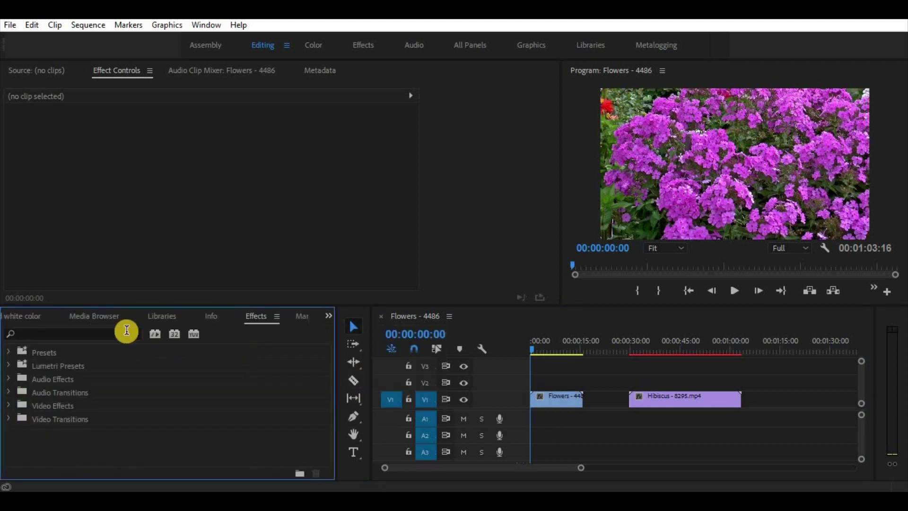
pyautogui.click(121, 333)
pyautogui.write('leave co')
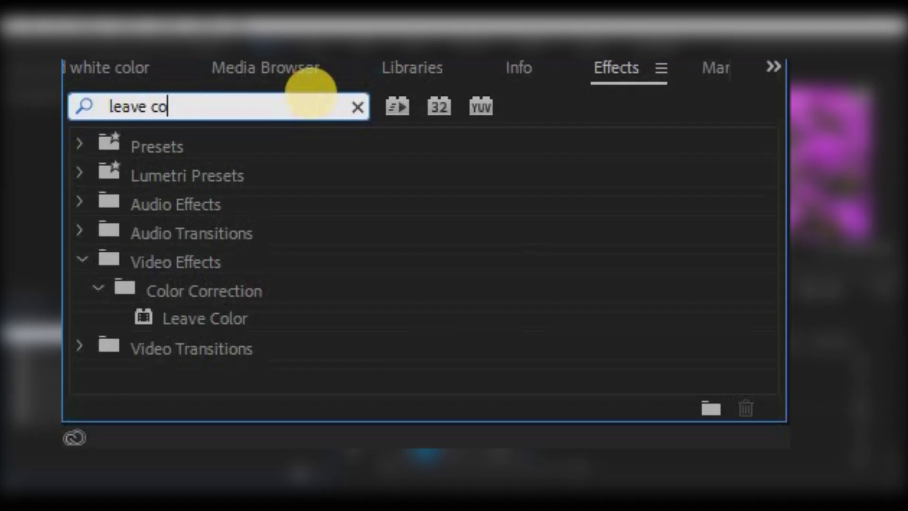
pyautogui.moveTo(62, 434); pyautogui.dragTo(568, 407)
pyautogui.click(568, 408)
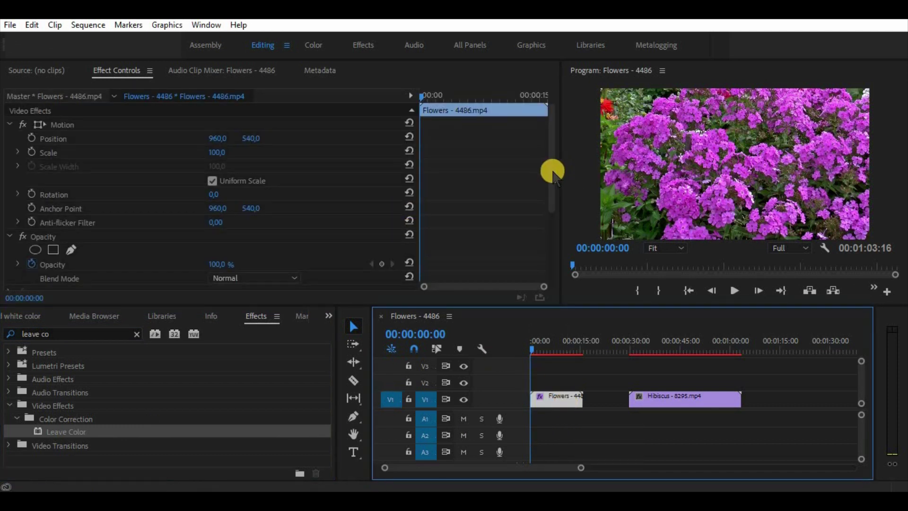
# Eyedrop the purple flowers as Color To Leave and set Amount to Decolor to 100%
pyautogui.moveTo(553, 172); pyautogui.dragTo(548, 265)
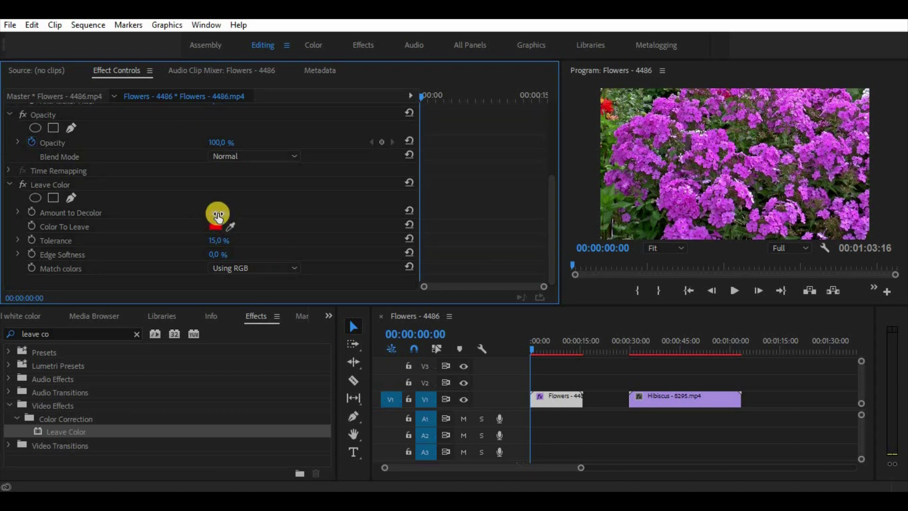
pyautogui.click(230, 228)
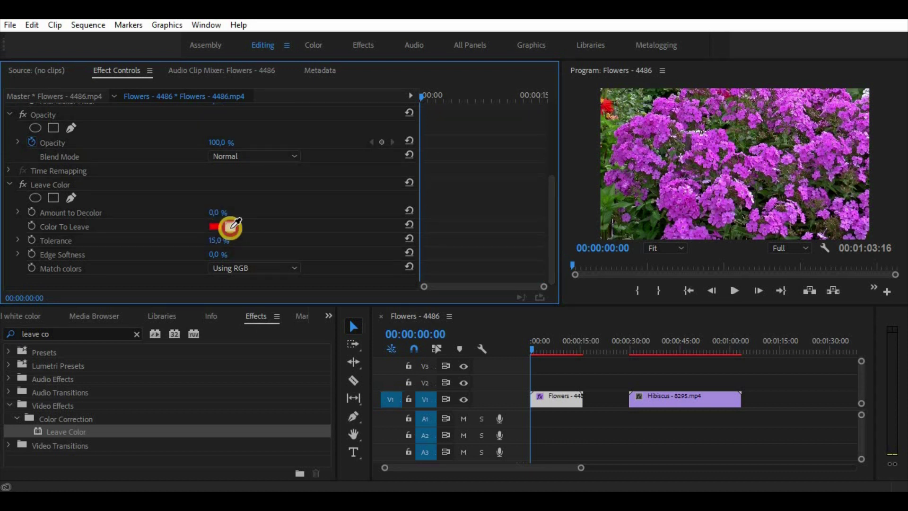
pyautogui.moveTo(231, 228); pyautogui.dragTo(700, 156)
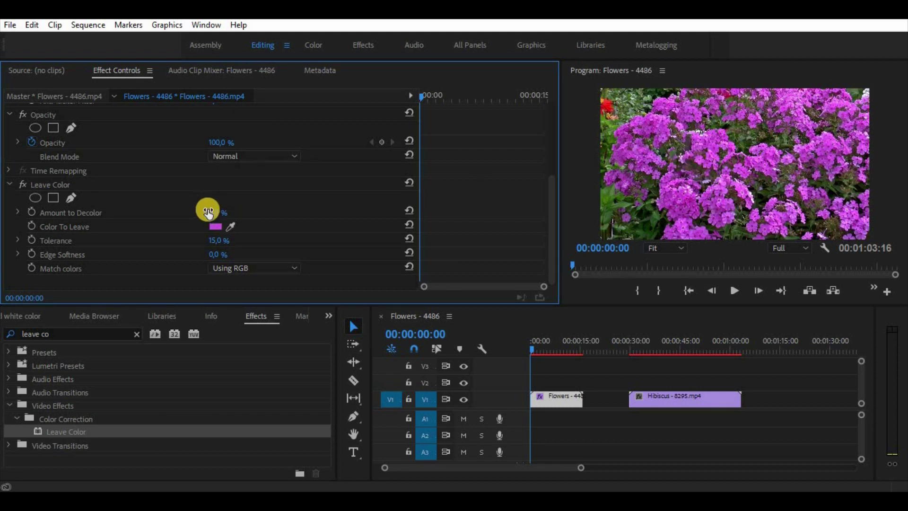
pyautogui.moveTo(208, 212); pyautogui.dragTo(330, 209)
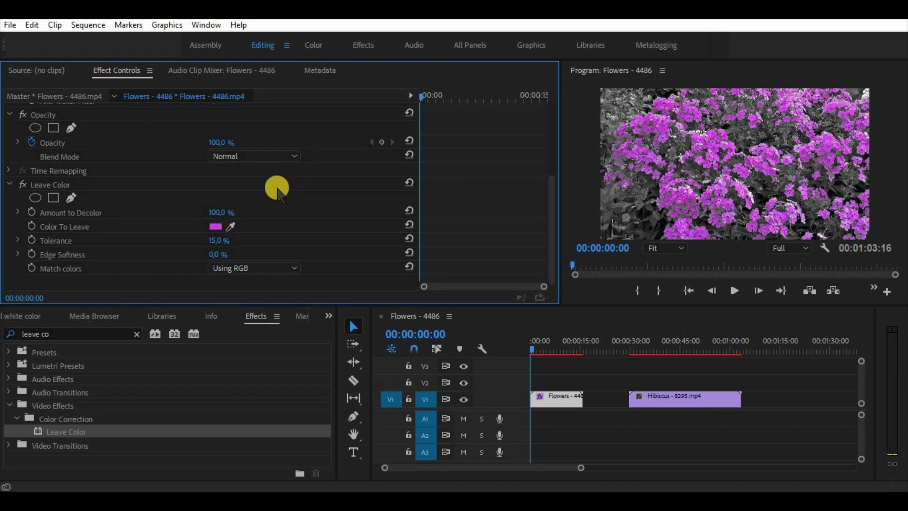
pyautogui.press('space')
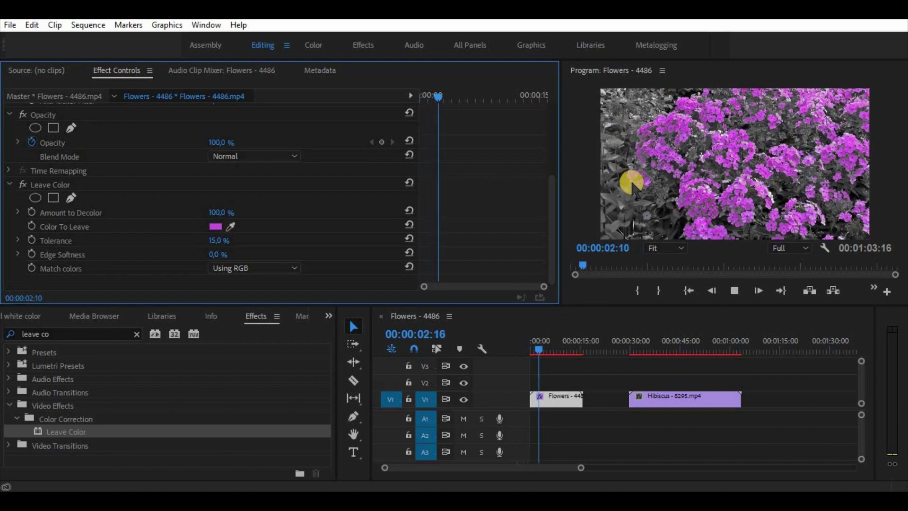
pyautogui.press('space')
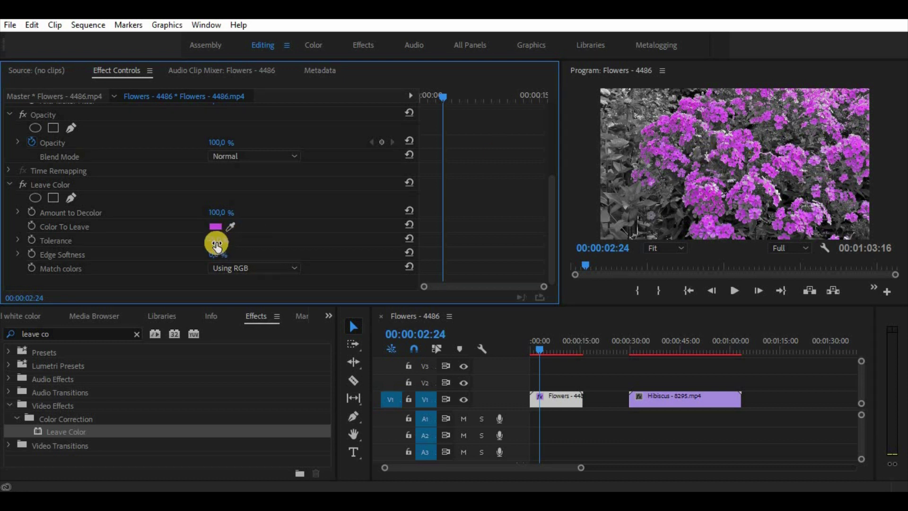
# Set Leave Color Tolerance to 20% and Edge Softness to 10%
pyautogui.moveTo(252, 242); pyautogui.dragTo(94, 233)
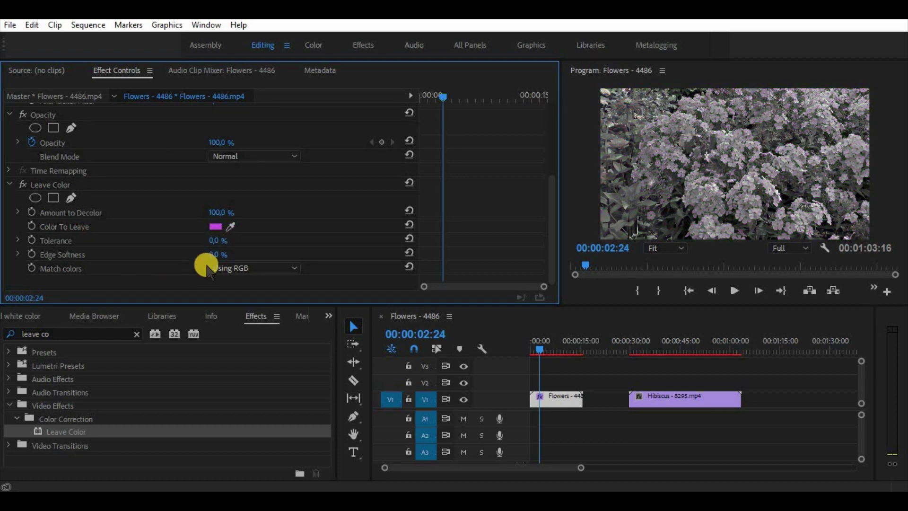
pyautogui.write('20')
pyautogui.press('Return')
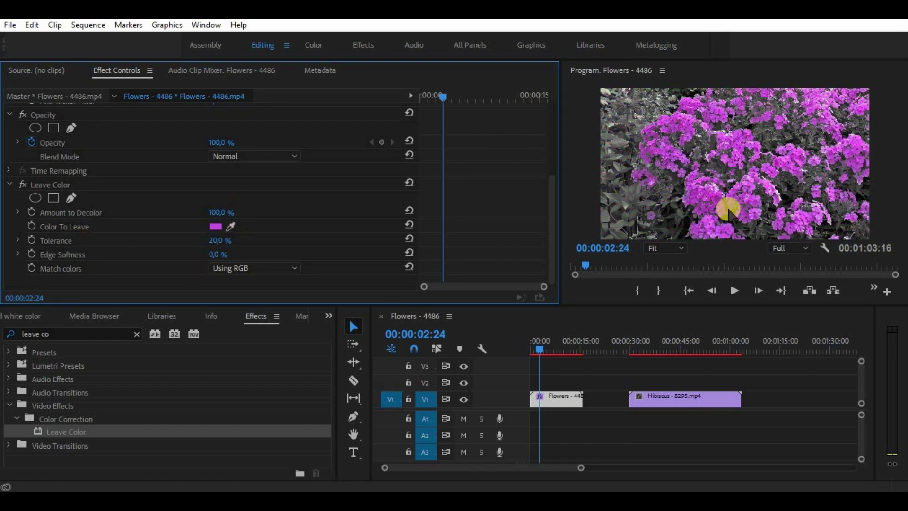
pyautogui.moveTo(215, 254)
pyautogui.mouseDown()
pyautogui.moveTo(282, 259)
pyautogui.moveTo(219, 256)
pyautogui.moveTo(204, 267)
pyautogui.mouseUp()
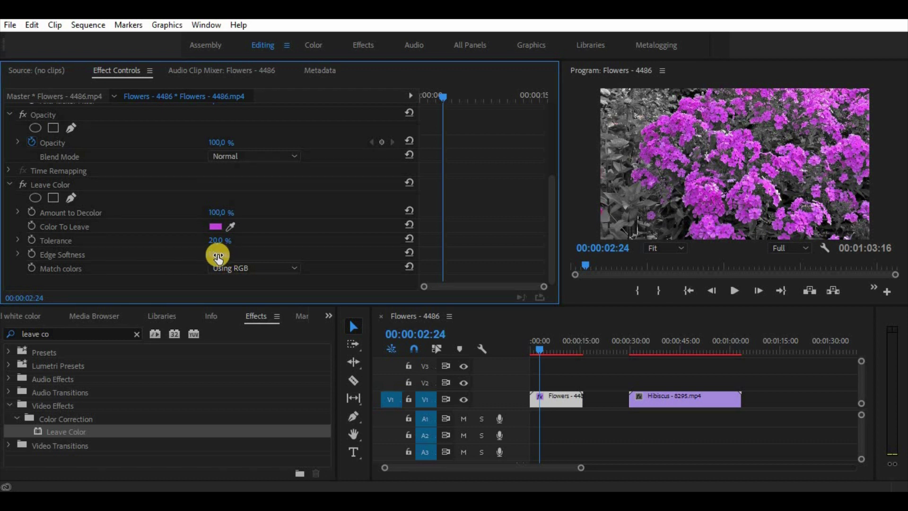
# Try matching colors Using Hue, then switch back to Using RGB
pyautogui.click(245, 267)
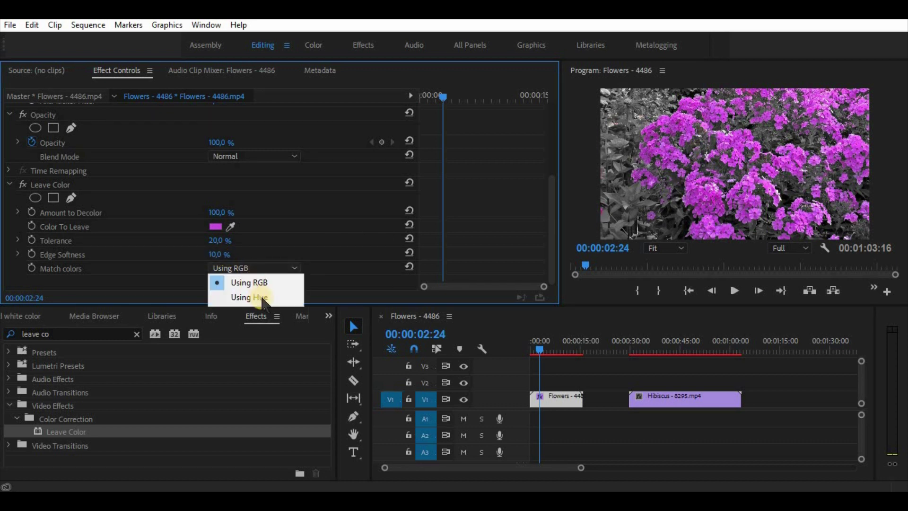
pyautogui.click(260, 297)
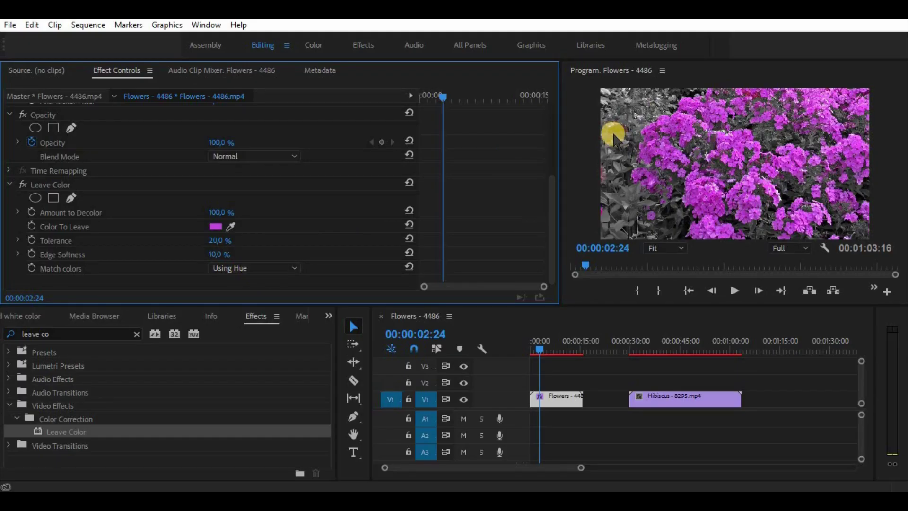
pyautogui.click(239, 276)
pyautogui.click(244, 280)
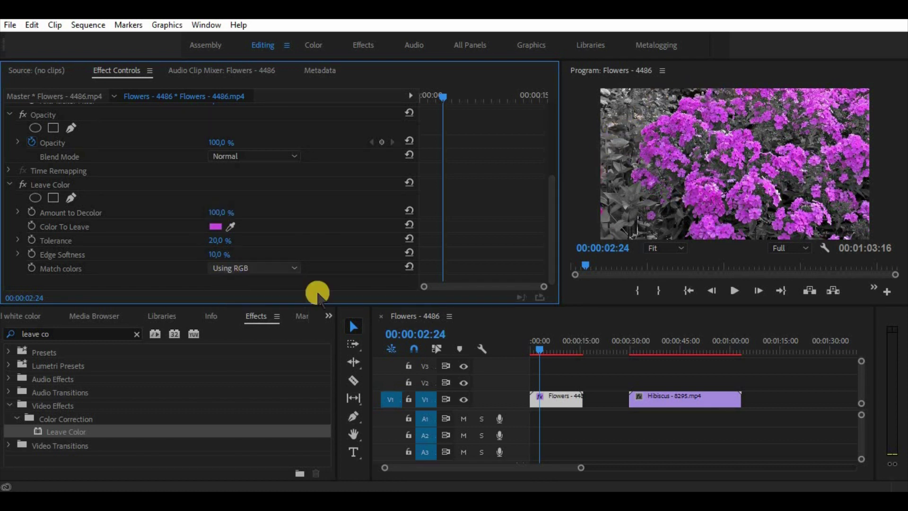
# Select the Hibiscus clip and park on the open-flower frame at 00:00:47:20
pyautogui.click(649, 397)
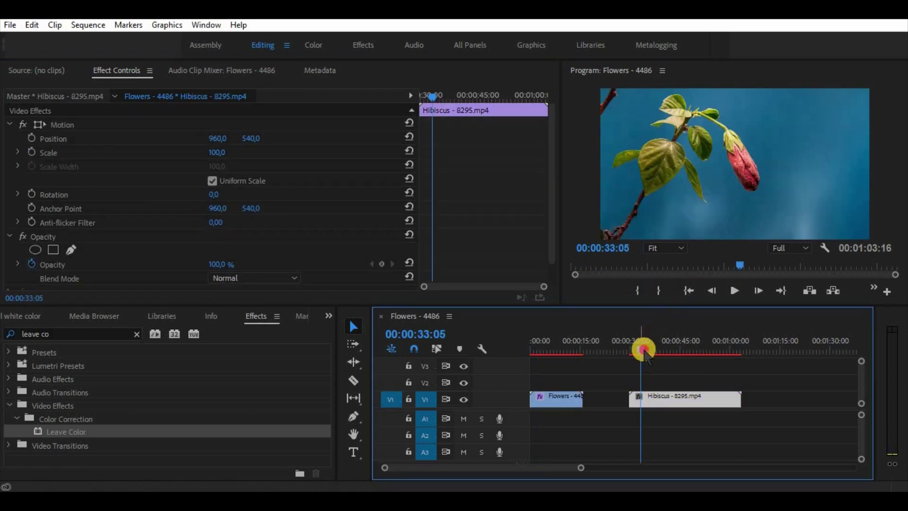
pyautogui.moveTo(644, 353); pyautogui.dragTo(696, 364)
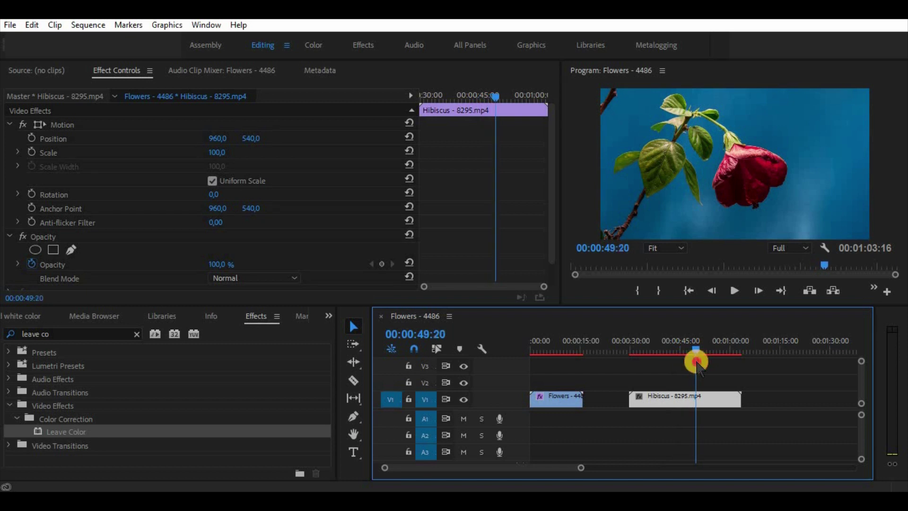
pyautogui.click(689, 351)
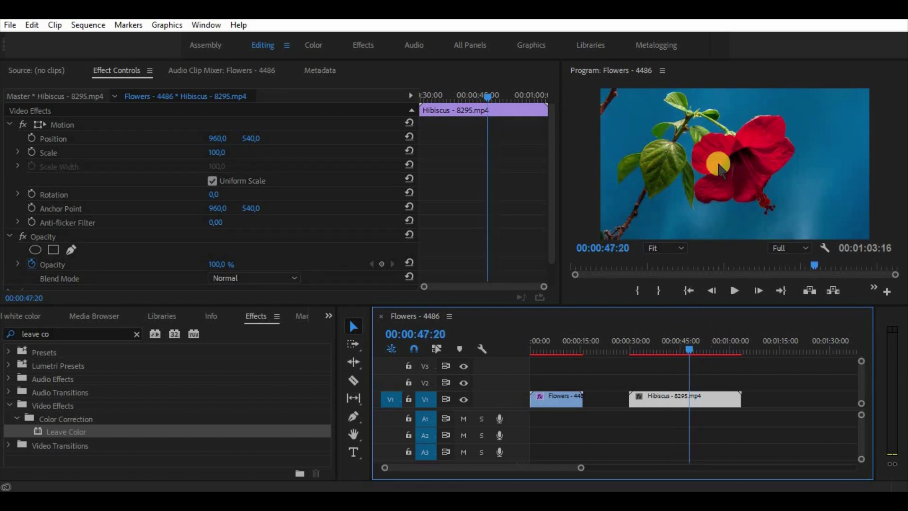
# Apply Lumetri Color to the Hibiscus clip and expand its HSL Secondary settings
pyautogui.click(78, 334)
pyautogui.write('lu')
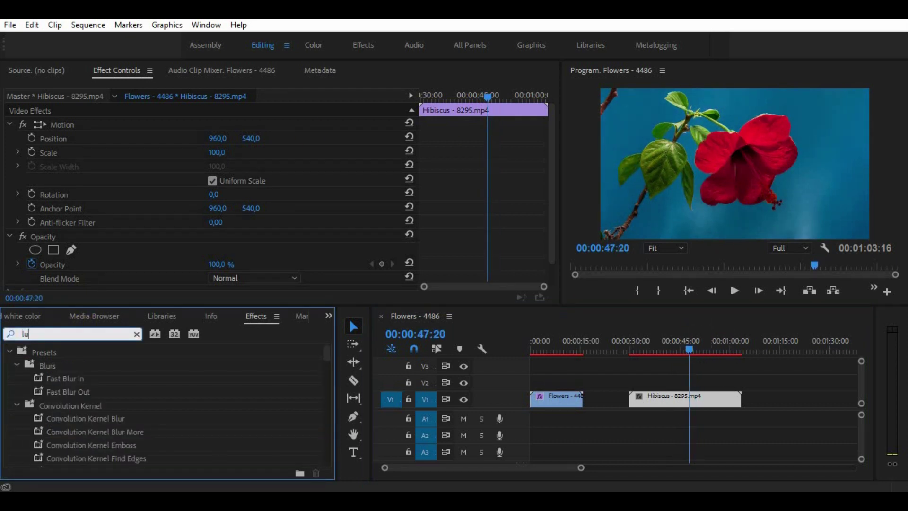
pyautogui.write('metri co')
pyautogui.moveTo(80, 432); pyautogui.dragTo(679, 404)
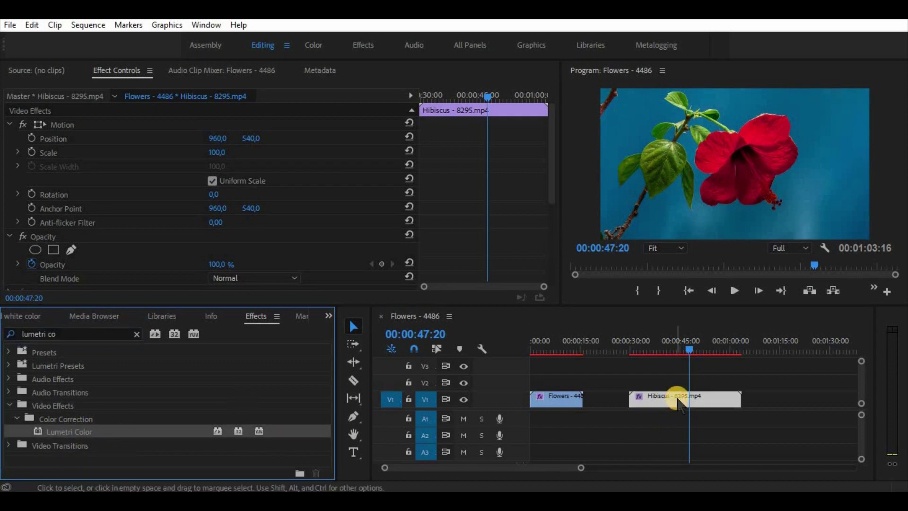
pyautogui.moveTo(549, 190); pyautogui.dragTo(527, 277)
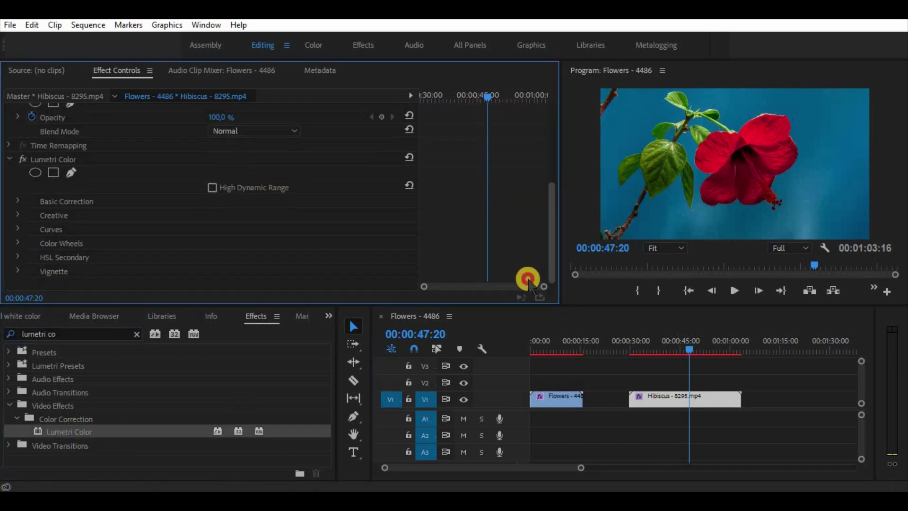
pyautogui.click(18, 253)
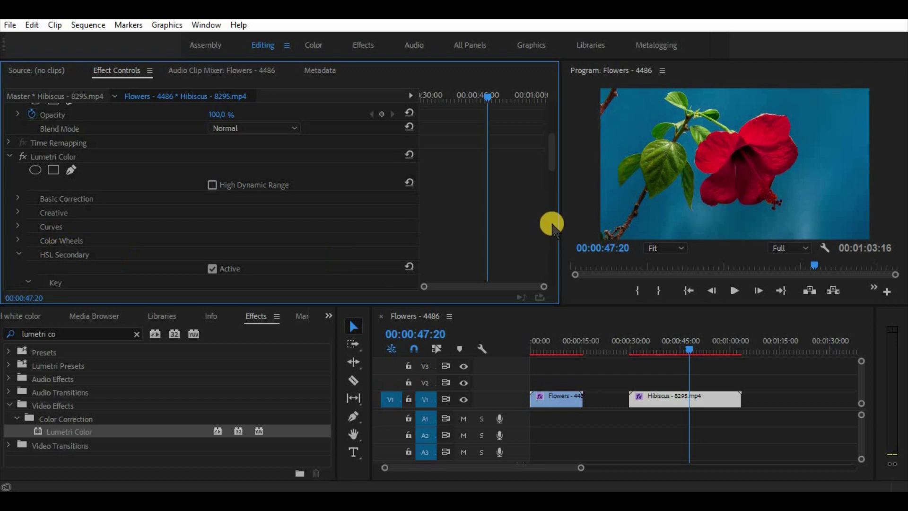
pyautogui.scroll(-5, 548, 179)
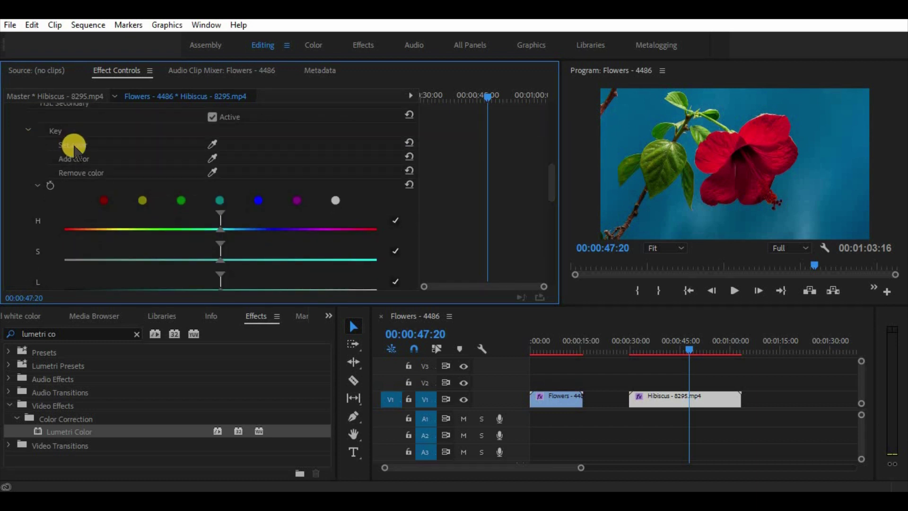
# Eyedrop the red hibiscus as the HSL Secondary key colour
pyautogui.click(213, 144)
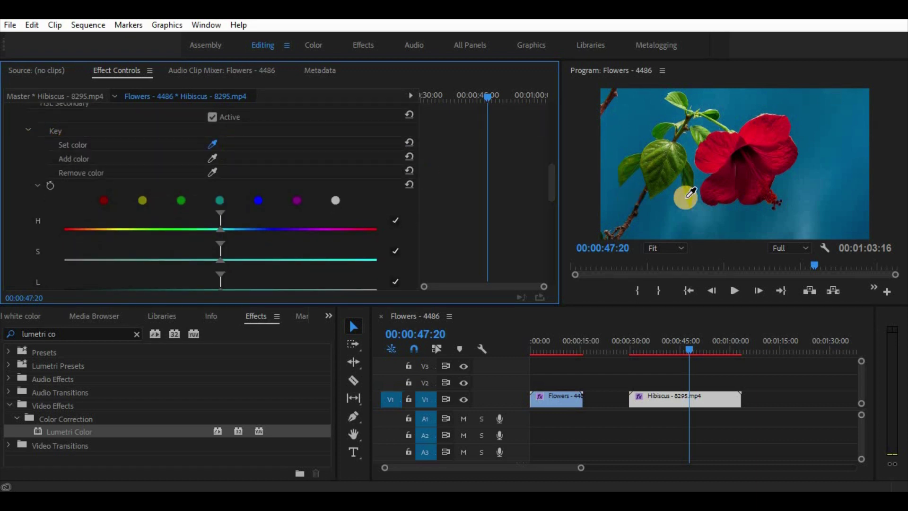
pyautogui.click(759, 137)
pyautogui.scroll(-1, 550, 201)
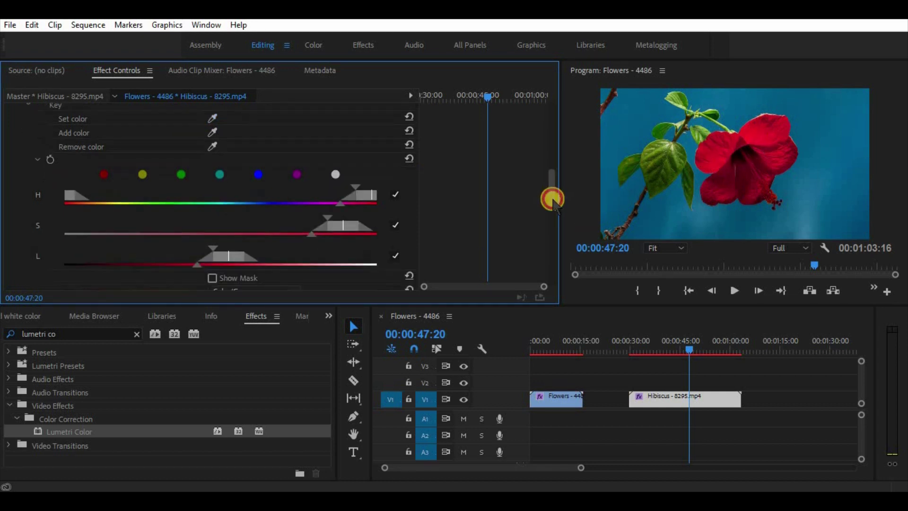
pyautogui.scroll(-2, 553, 199)
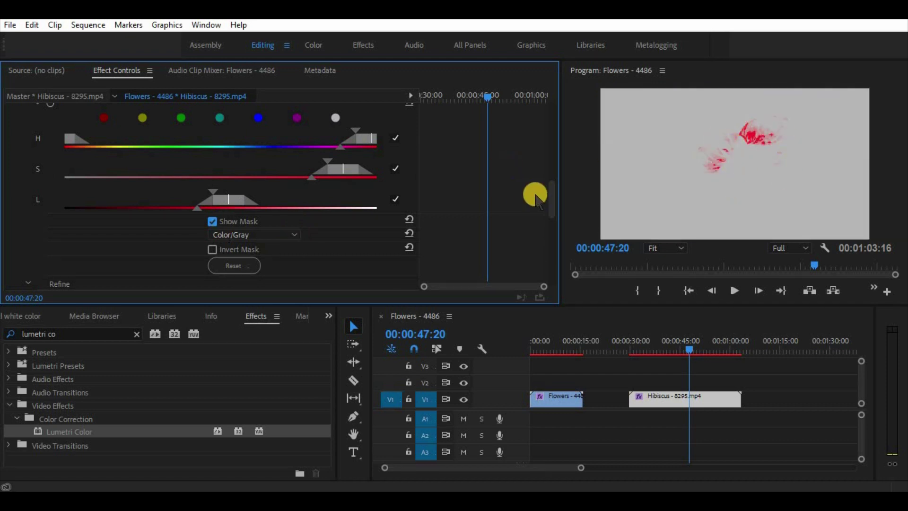
pyautogui.moveTo(551, 199); pyautogui.dragTo(547, 183)
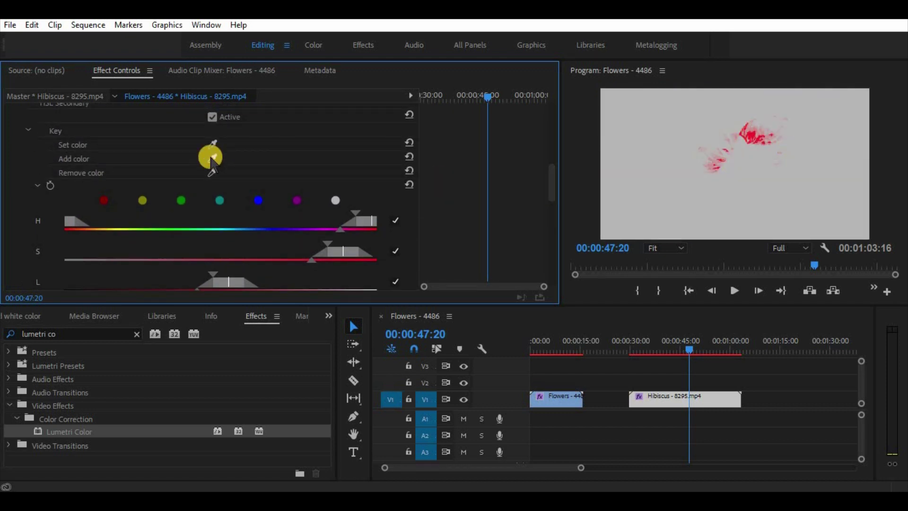
# Use the Add color eyedropper repeatedly on missed petal shades until the mask covers the flower
pyautogui.click(212, 156)
pyautogui.click(766, 149)
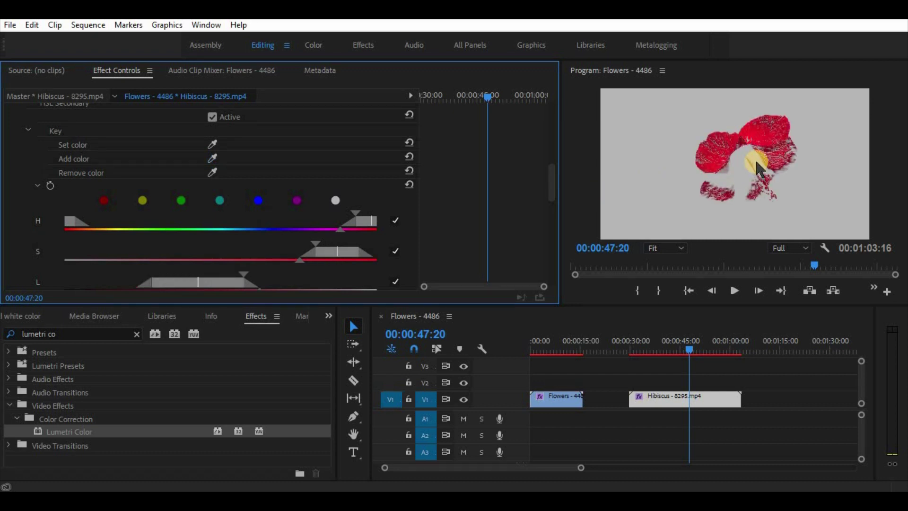
pyautogui.click(212, 157)
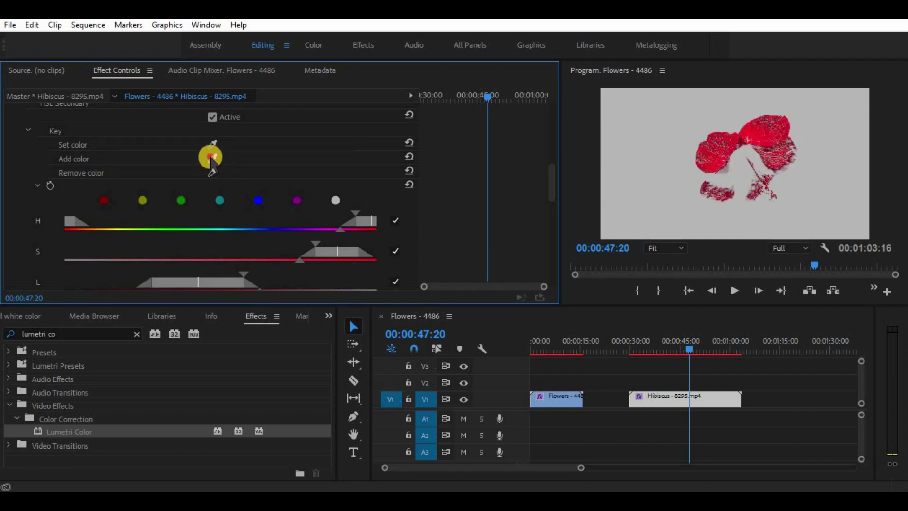
pyautogui.click(725, 179)
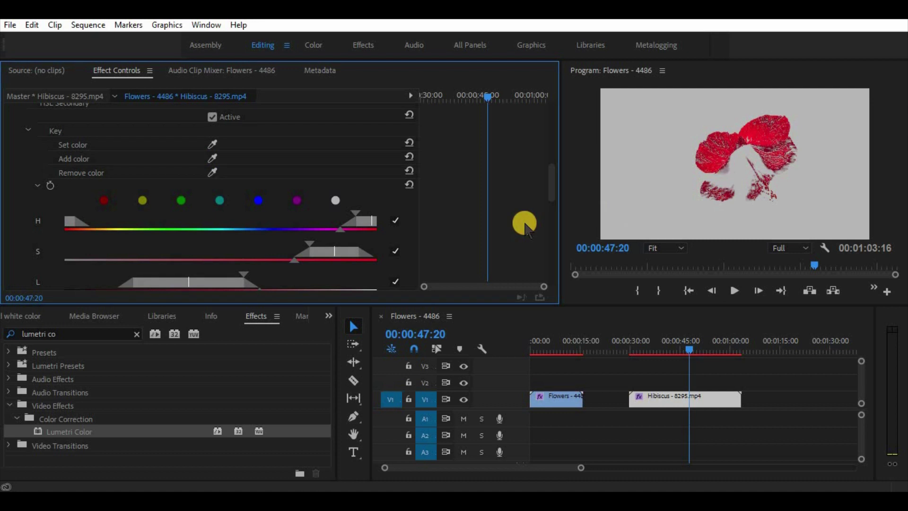
pyautogui.click(215, 157)
pyautogui.click(739, 183)
pyautogui.click(210, 158)
pyautogui.click(736, 180)
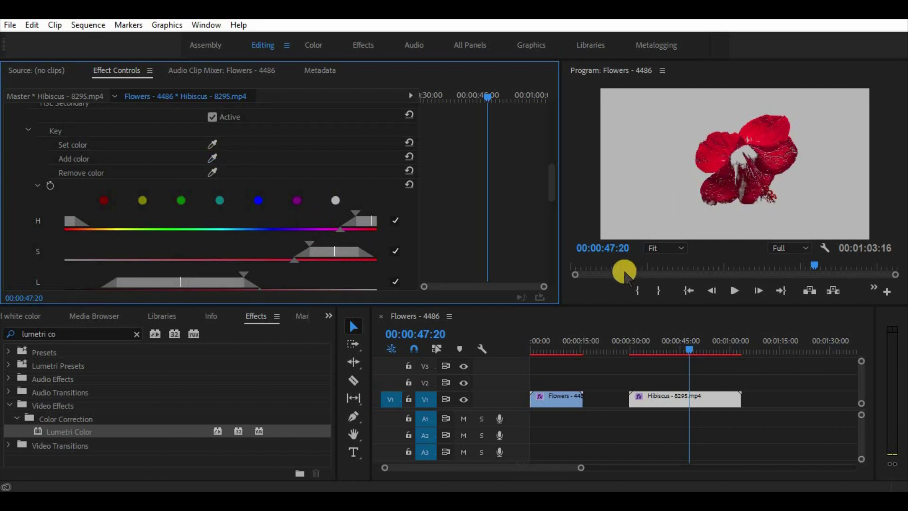
pyautogui.click(209, 161)
pyautogui.click(746, 217)
pyautogui.click(213, 157)
pyautogui.click(753, 198)
pyautogui.click(212, 158)
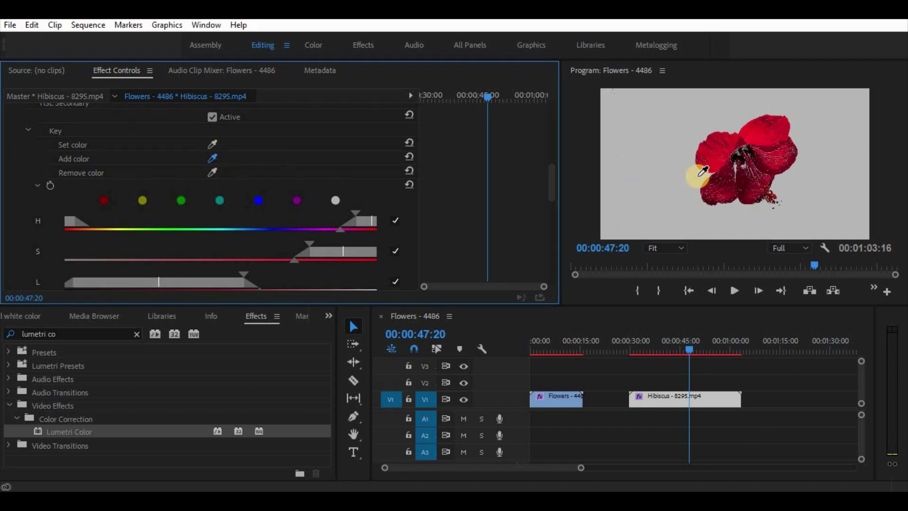
pyautogui.click(749, 172)
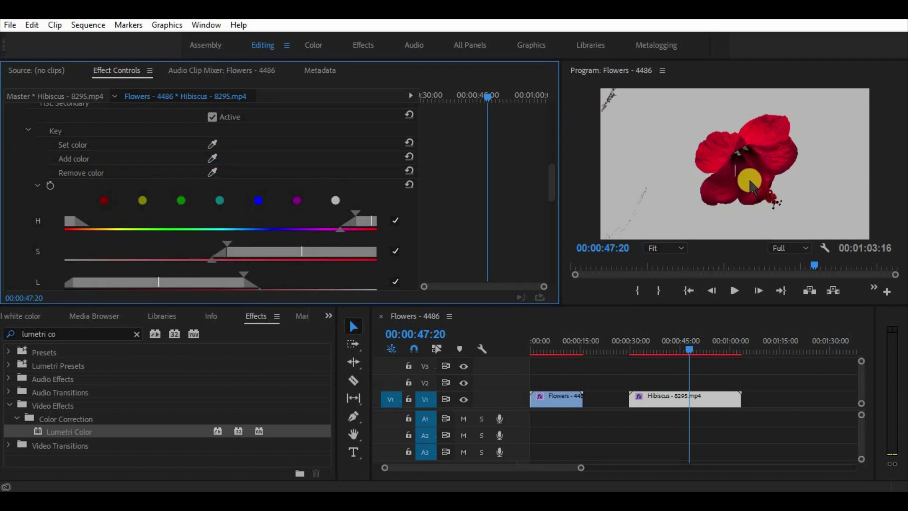
# Hide the mask, enable Invert Mask, and drag Correction Saturation down to 0
pyautogui.moveTo(552, 194); pyautogui.dragTo(548, 207)
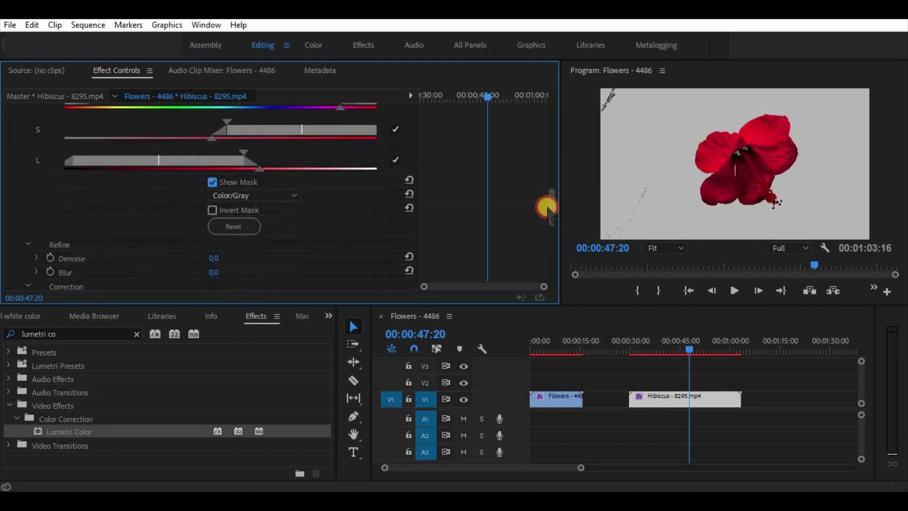
pyautogui.click(212, 178)
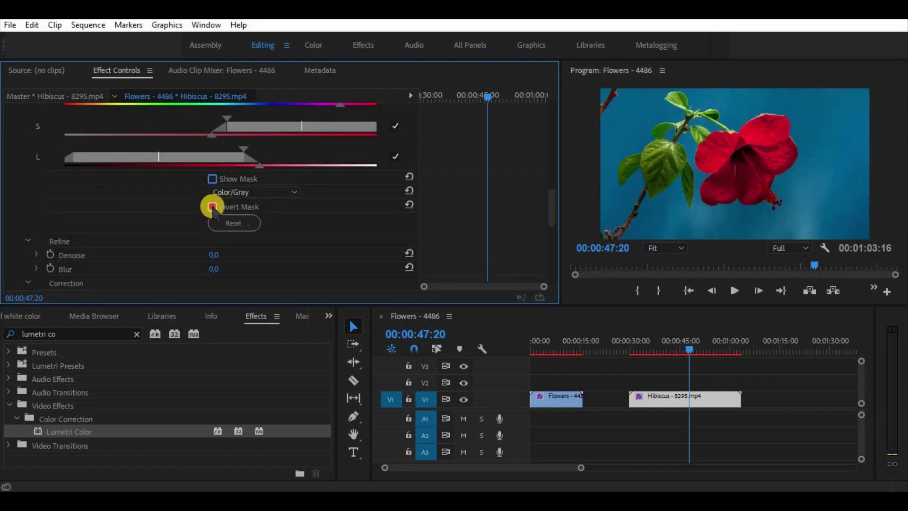
pyautogui.click(213, 207)
pyautogui.moveTo(553, 211); pyautogui.dragTo(541, 276)
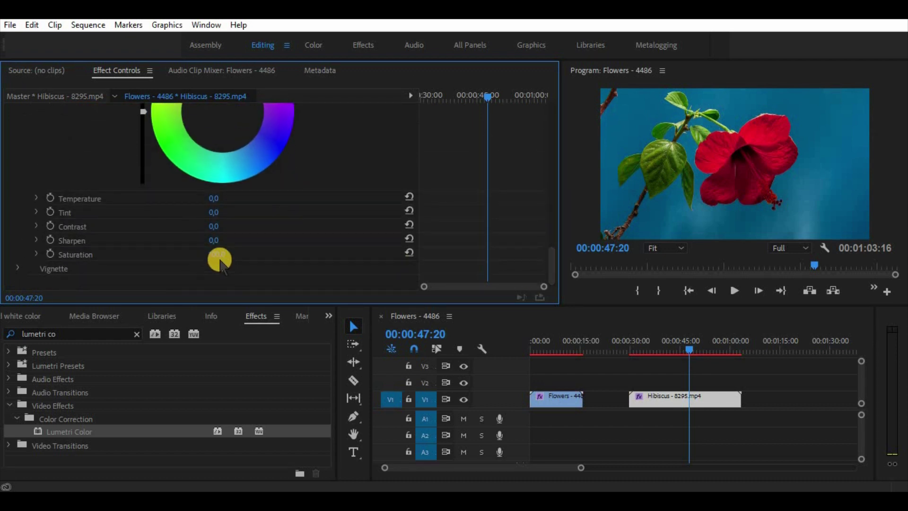
pyautogui.moveTo(201, 253); pyautogui.dragTo(128, 261)
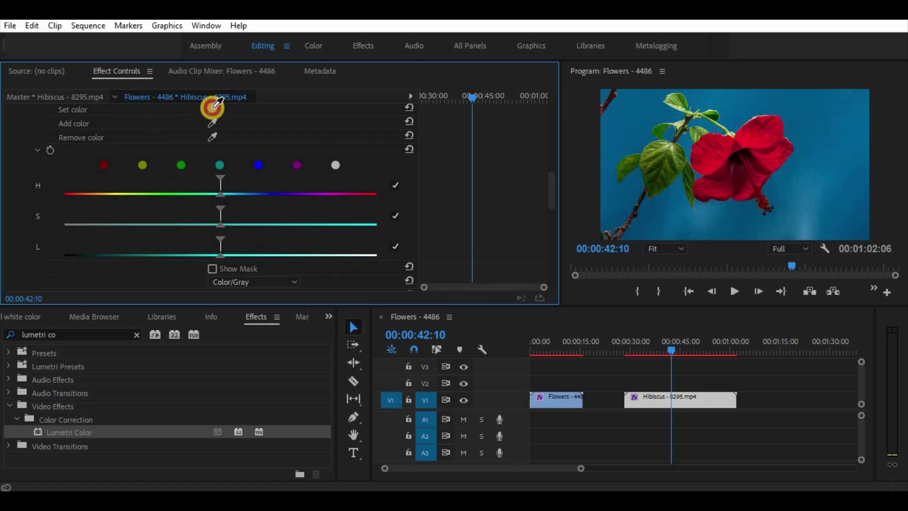
# Eyedrop the red hibiscus as the key colour and enable Show Mask
pyautogui.click(212, 106)
pyautogui.click(714, 159)
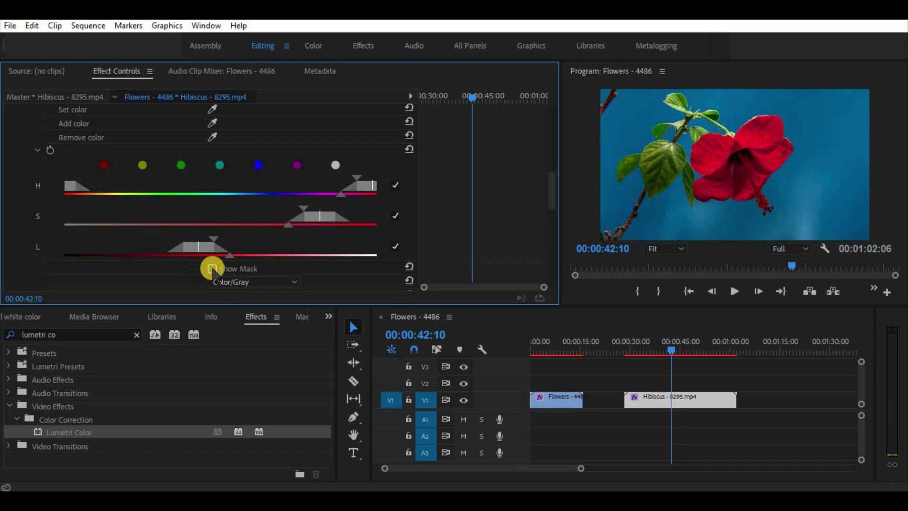
pyautogui.click(213, 269)
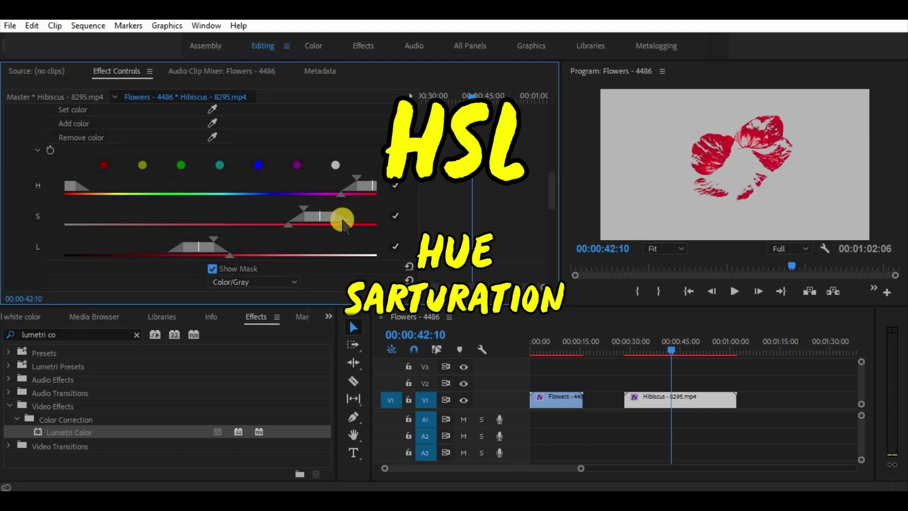
# Drag the S and L range handles outward until the petals fill the mask
pyautogui.click(284, 224)
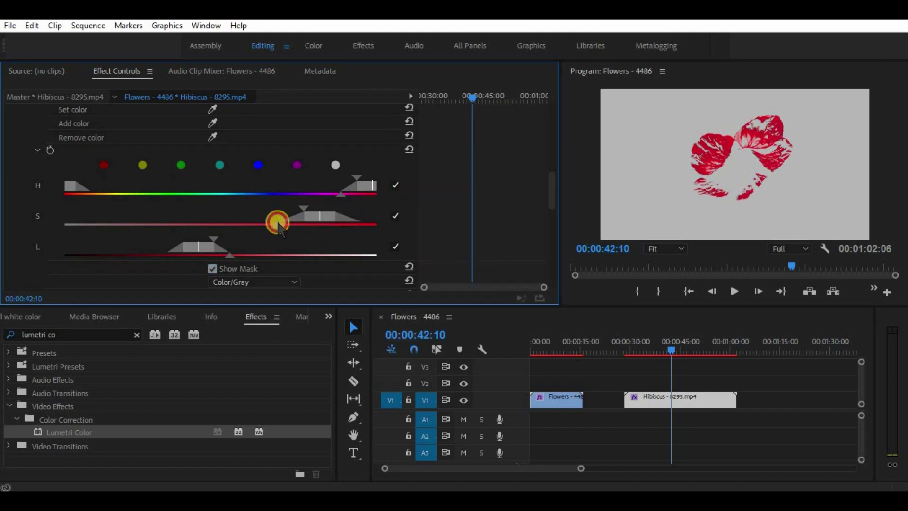
pyautogui.moveTo(280, 227); pyautogui.dragTo(337, 218)
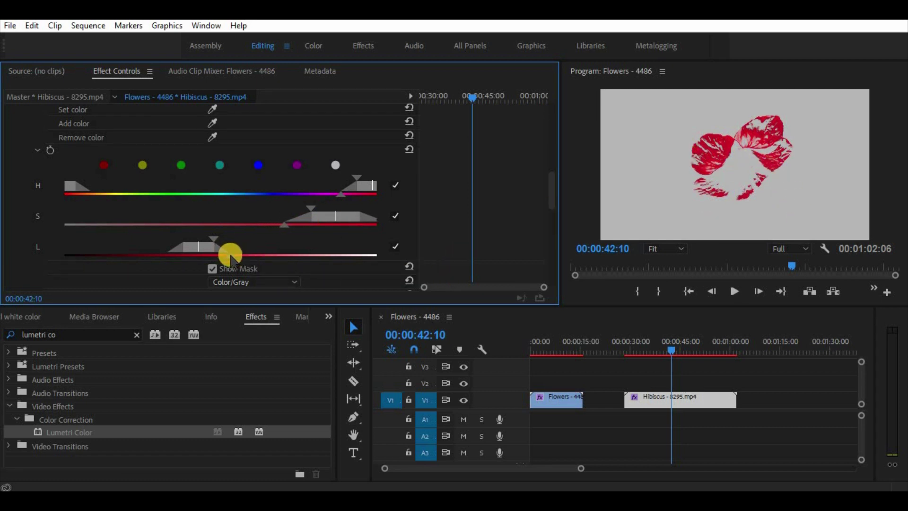
pyautogui.moveTo(231, 258); pyautogui.dragTo(279, 263)
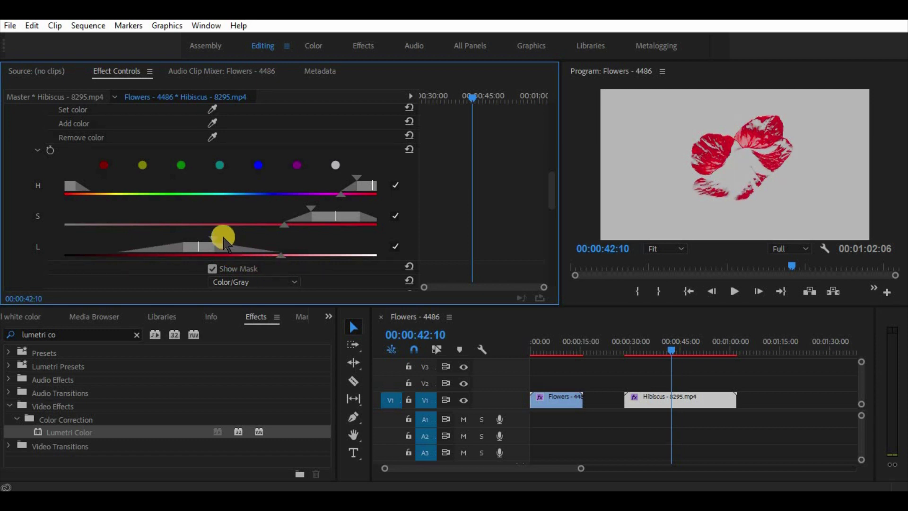
pyautogui.moveTo(227, 243); pyautogui.dragTo(334, 242)
pyautogui.moveTo(331, 244); pyautogui.dragTo(354, 241)
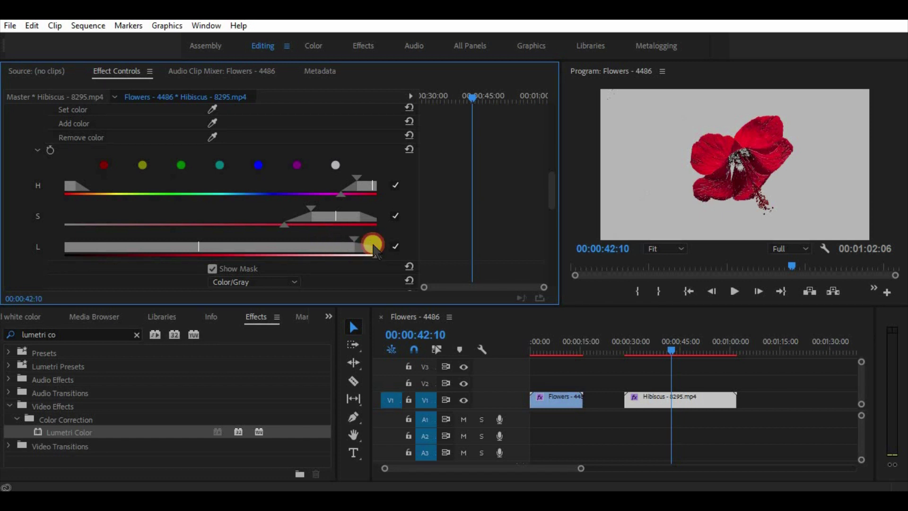
pyautogui.moveTo(304, 216); pyautogui.dragTo(213, 219)
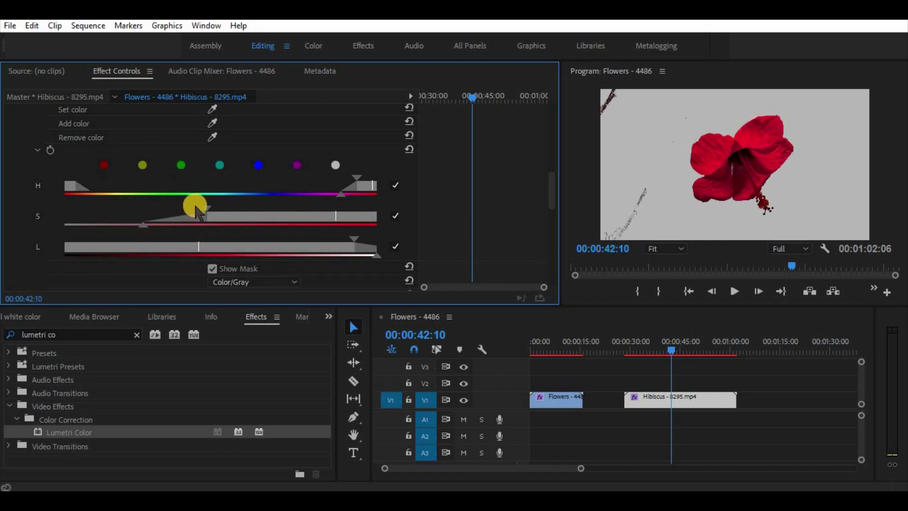
# Save with Ctrl+S, hide the mask, and drop Correction Saturation to 0 outside the flower
pyautogui.hotkey('ctrl', 's')
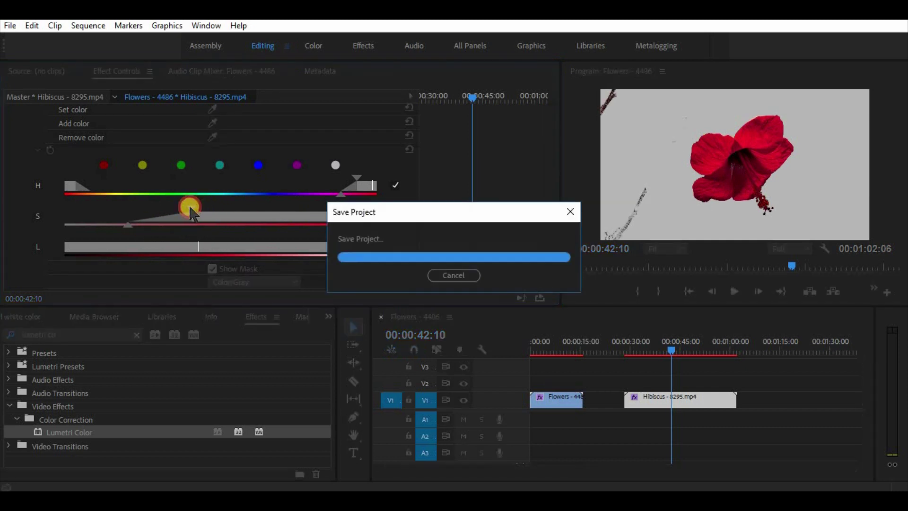
pyautogui.moveTo(195, 208); pyautogui.dragTo(191, 208)
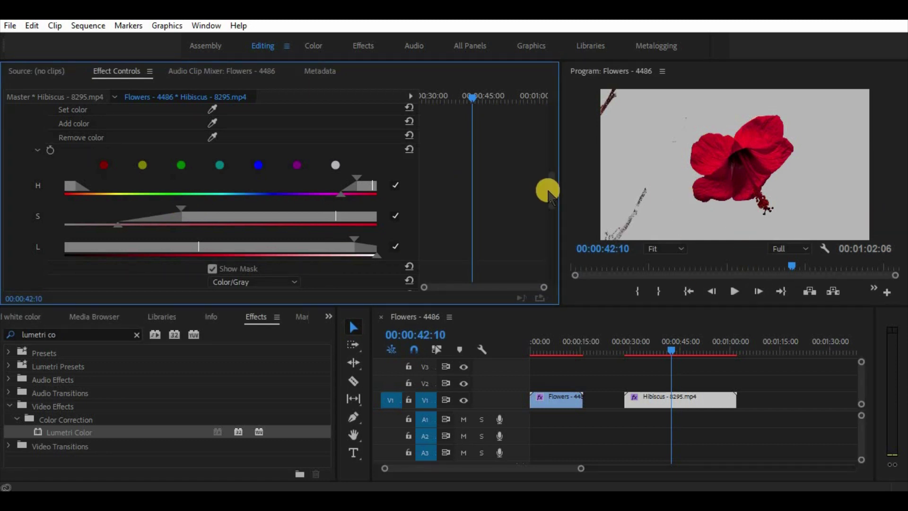
pyautogui.scroll(-4, 548, 191)
pyautogui.click(212, 187)
pyautogui.scroll(-4, 553, 243)
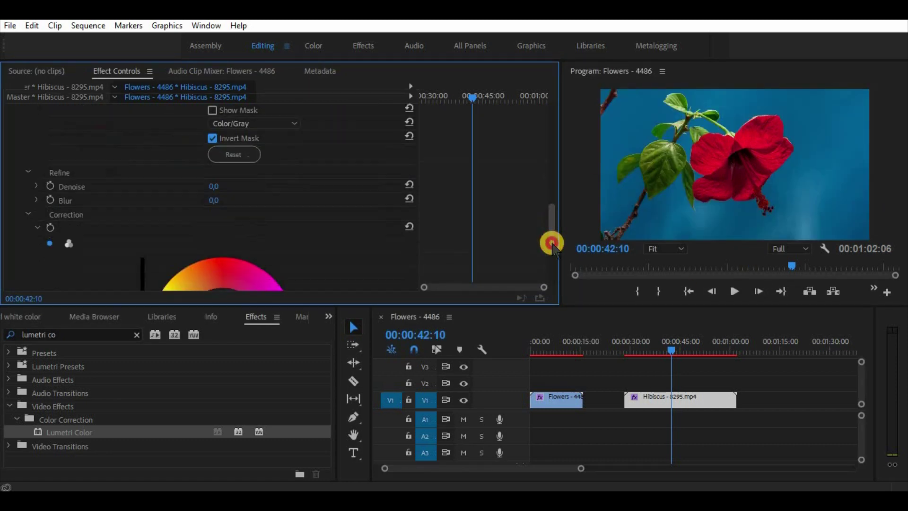
pyautogui.scroll(-5, 552, 243)
pyautogui.moveTo(181, 261); pyautogui.dragTo(149, 267)
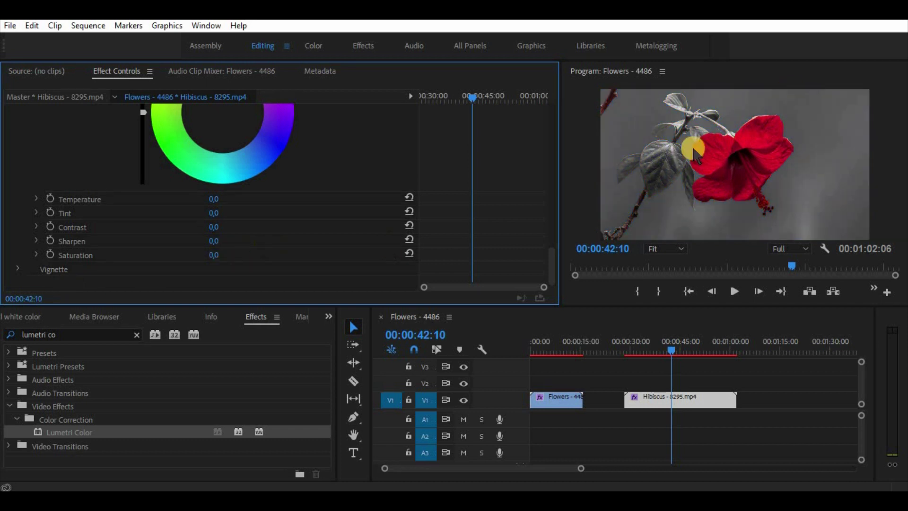